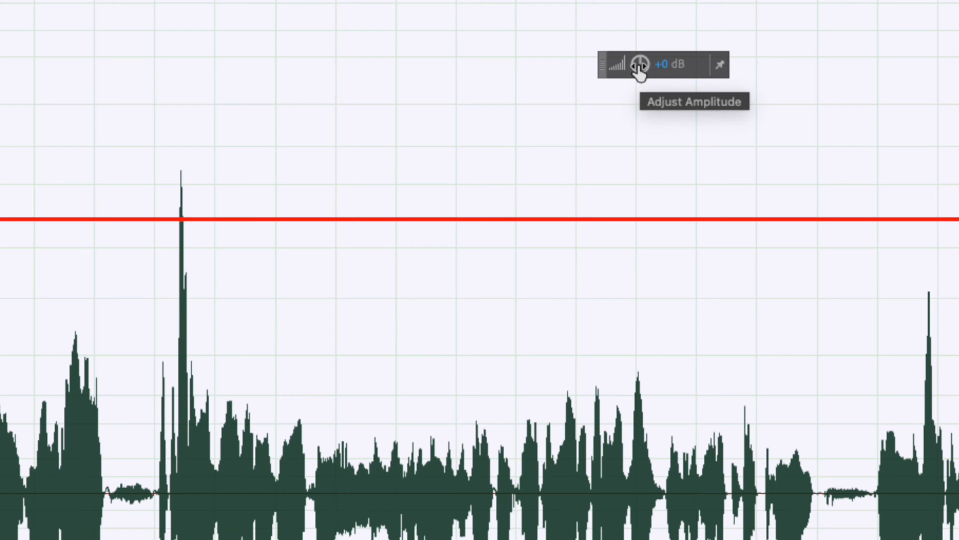
Try lowering the whole recording's amplitude until its highest peak meets the -6 dB line, and undo the change
click(620, 74)
drag(643, 65, 686, 68)
drag(546, 112, 537, 113)
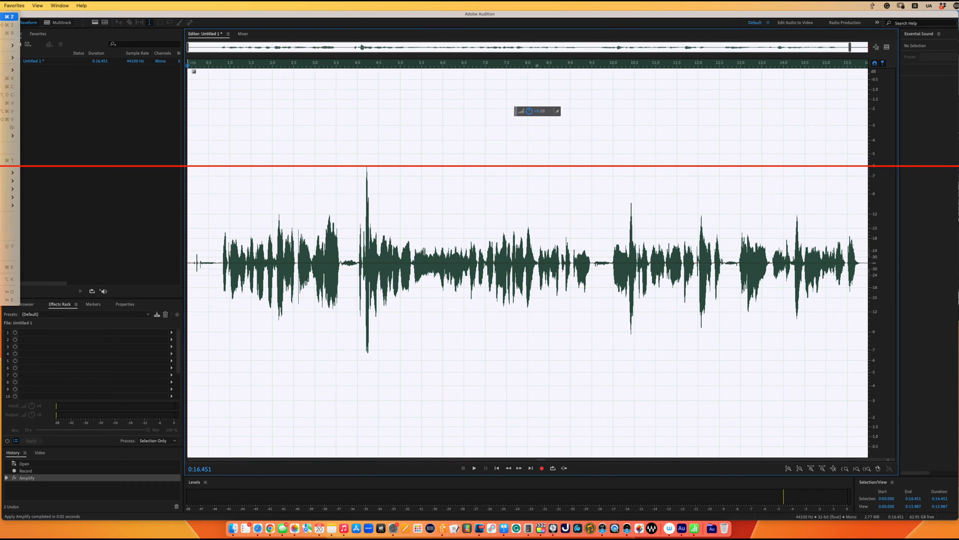
key(super+z)
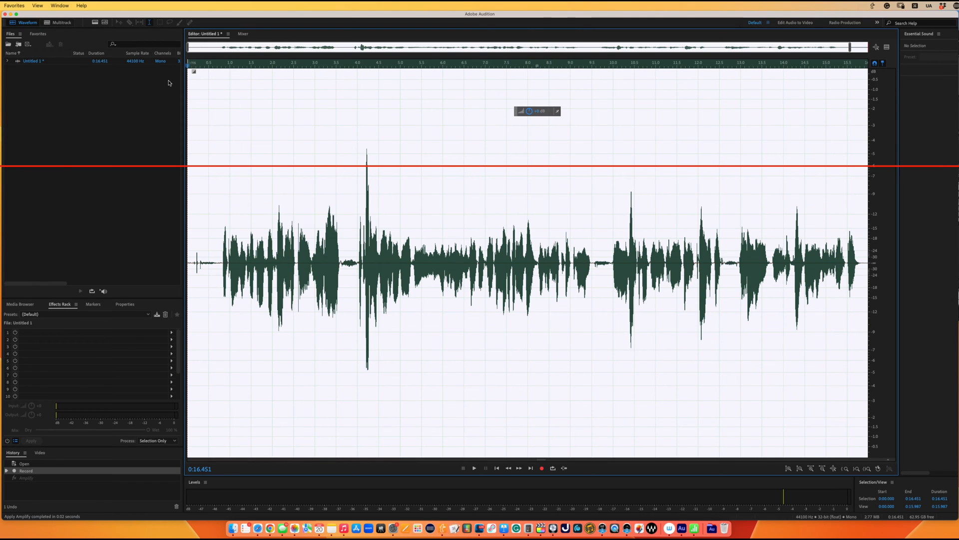
Normalize the whole recording to -6.00 dB, leaving DC Bias Adjust off
click(1, 5)
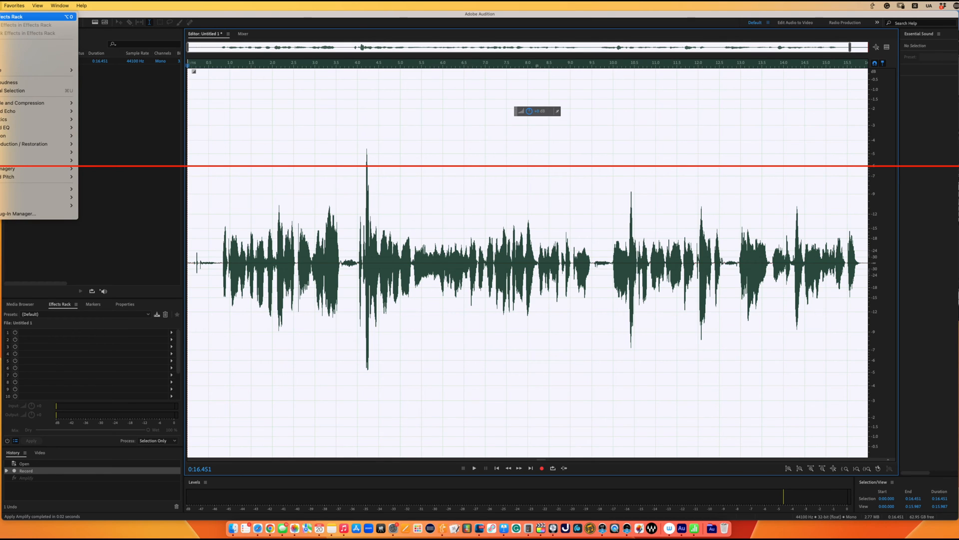
mouse_move(36, 103)
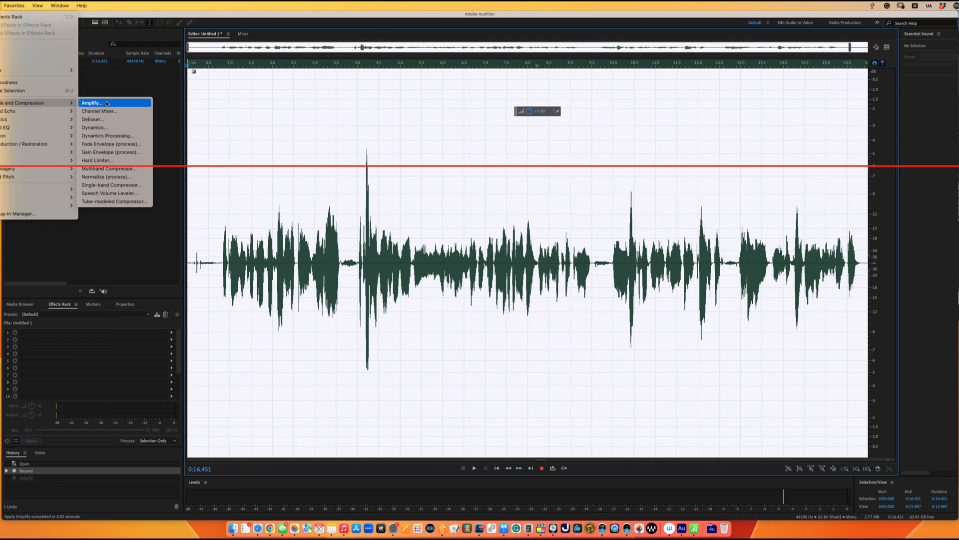
click(129, 177)
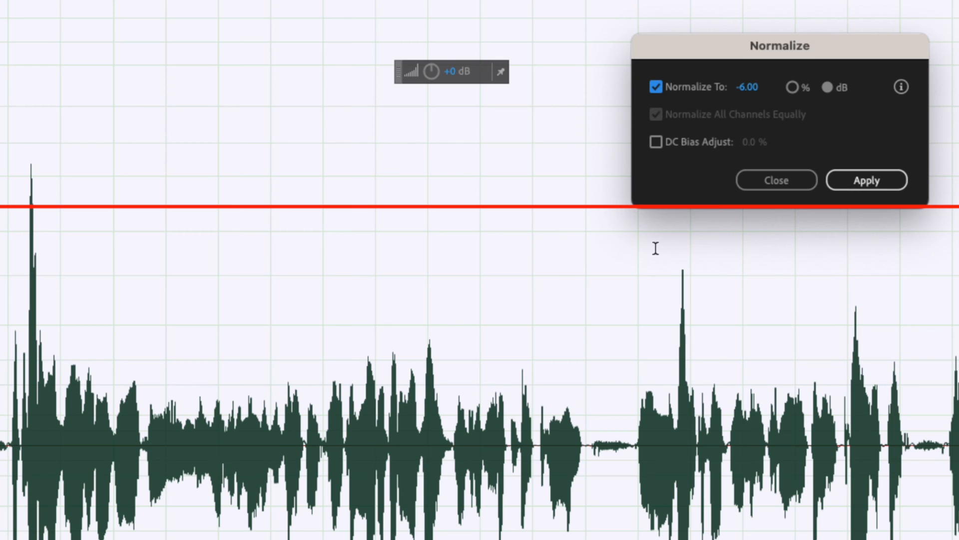
drag(747, 88, 765, 103)
click(746, 86)
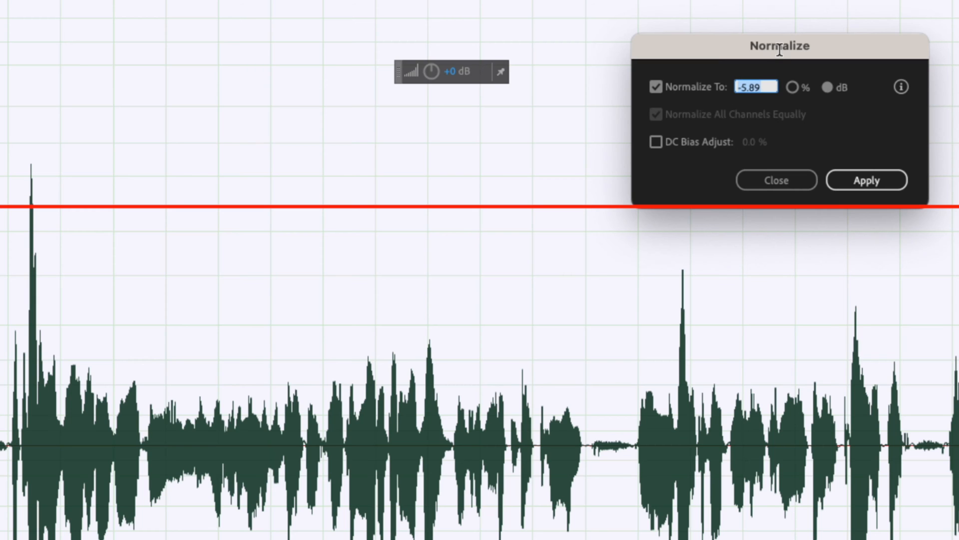
text(-6)
key(Return)
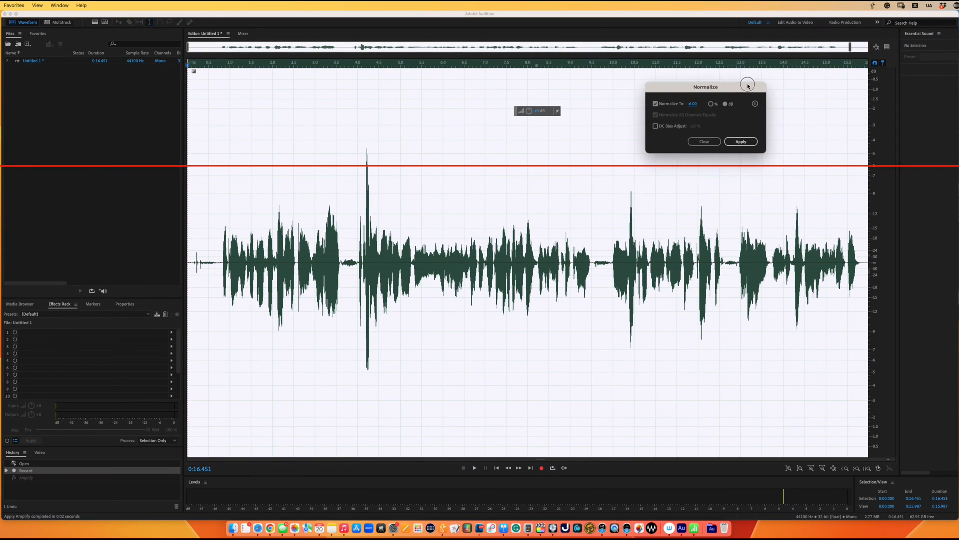
drag(747, 85, 571, 338)
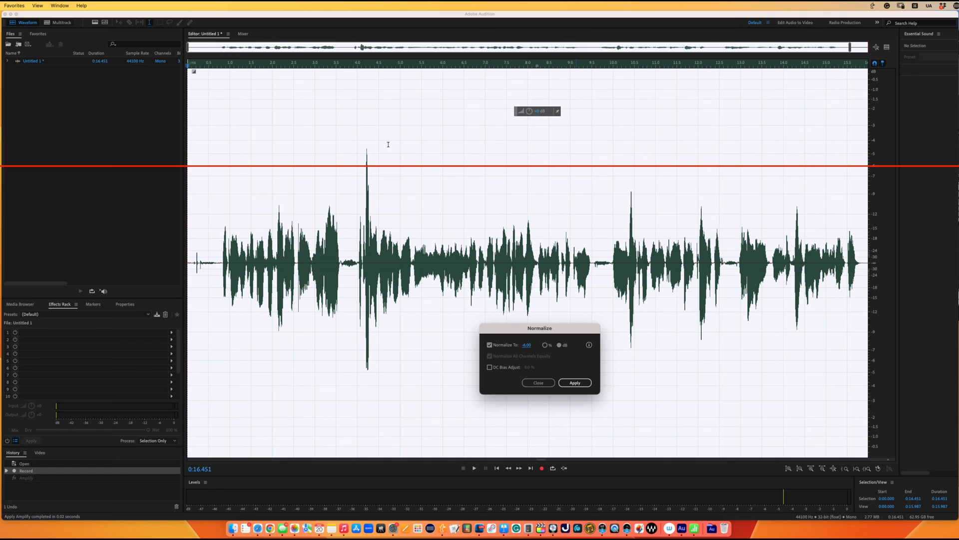
drag(564, 328, 692, 113)
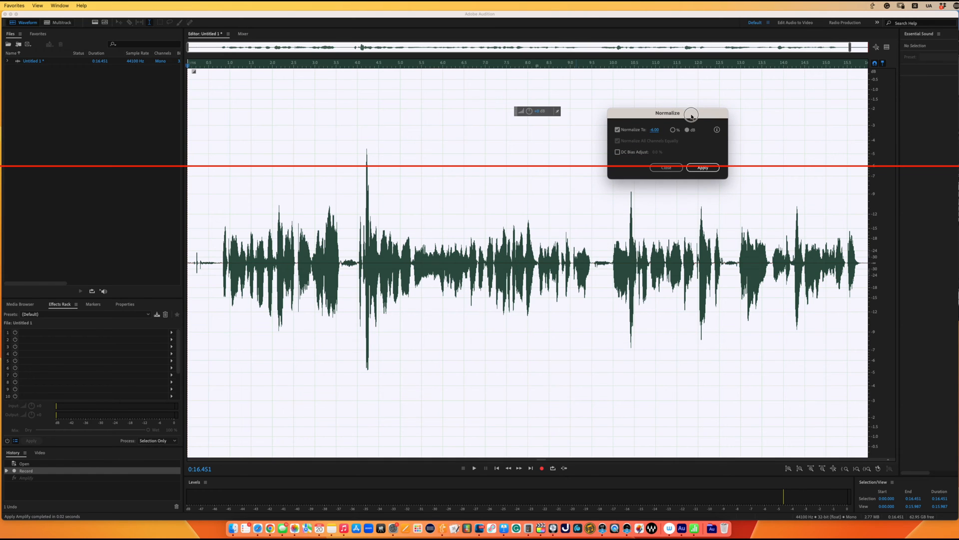
click(712, 167)
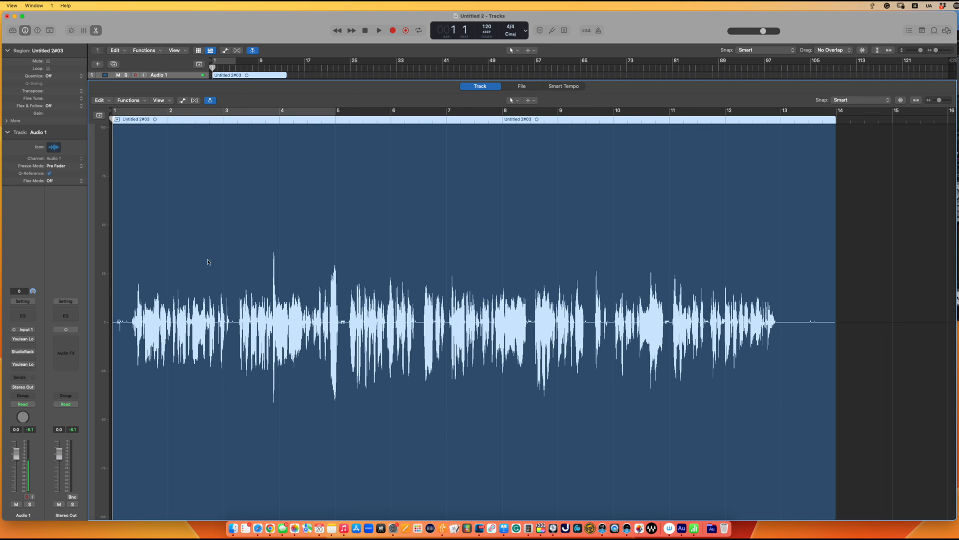
Play the recording past its first tall peak to check the peak level, and raise the region's gain to +1.6 dB
double_click(264, 121)
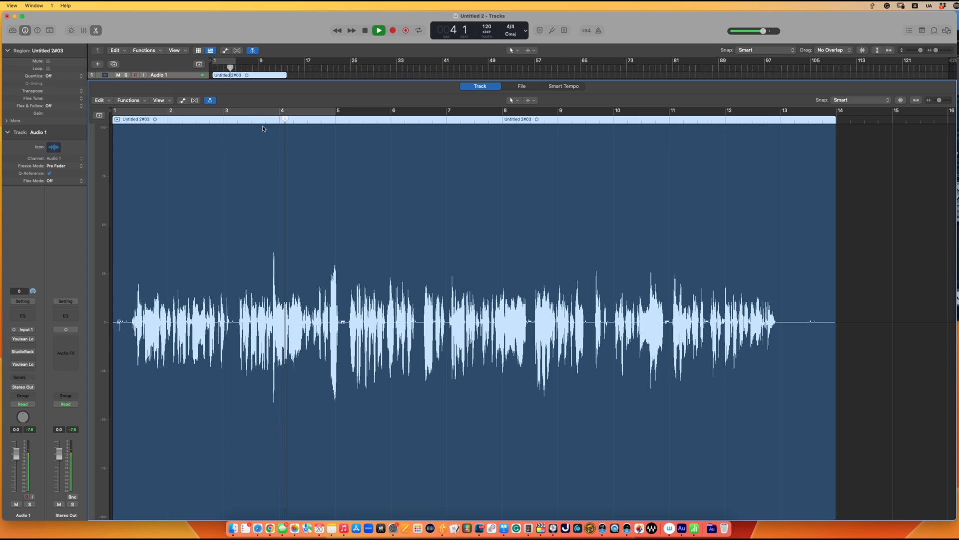
key(space)
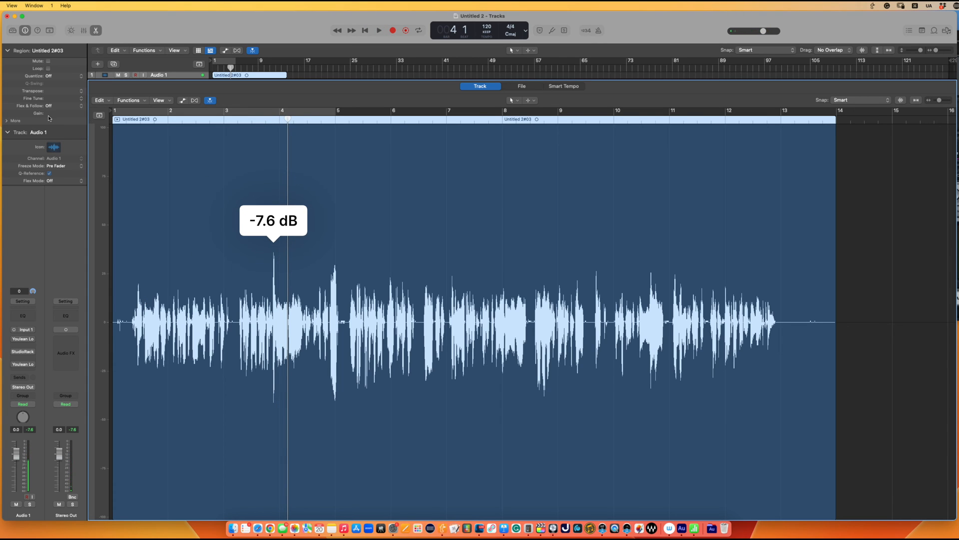
mouse_move(49, 118)
mouse_down()
mouse_move(48, 100)
mouse_move(62, 115)
mouse_up()
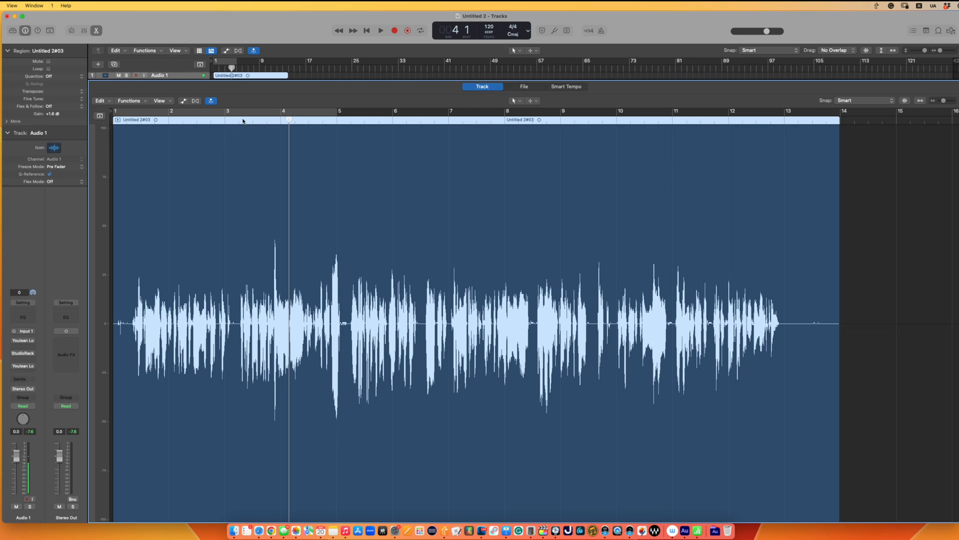
click(652, 304)
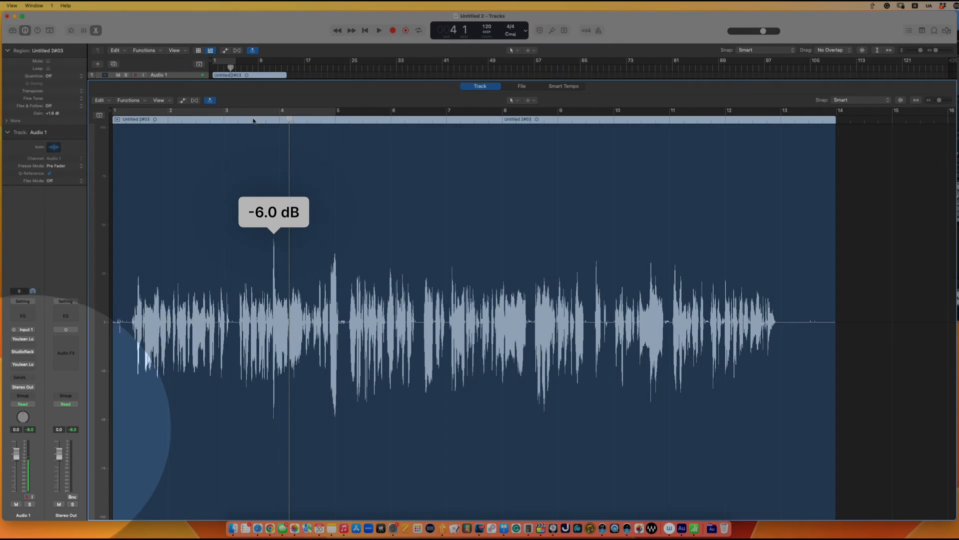
drag(289, 118, 265, 118)
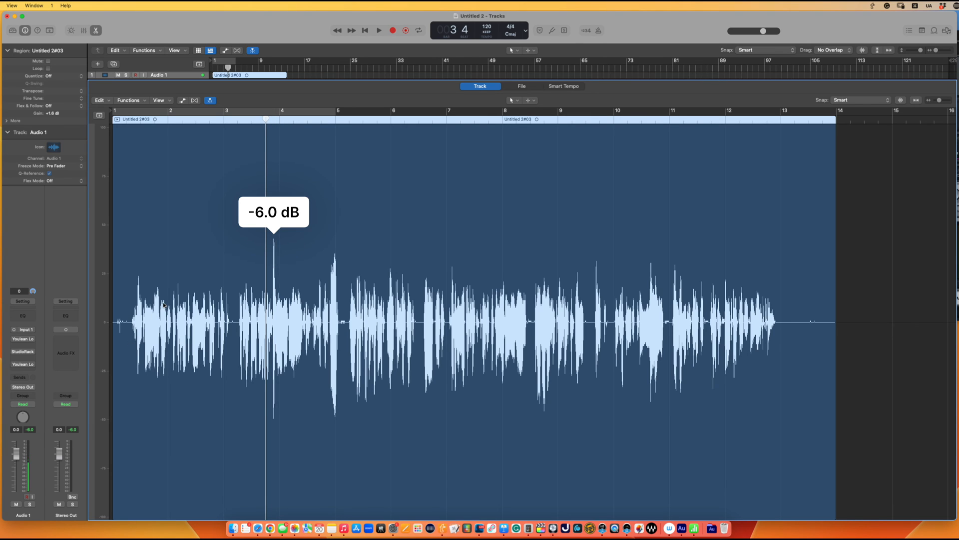
Reset the region's gain adjustment and return the playhead to the start
click(52, 115)
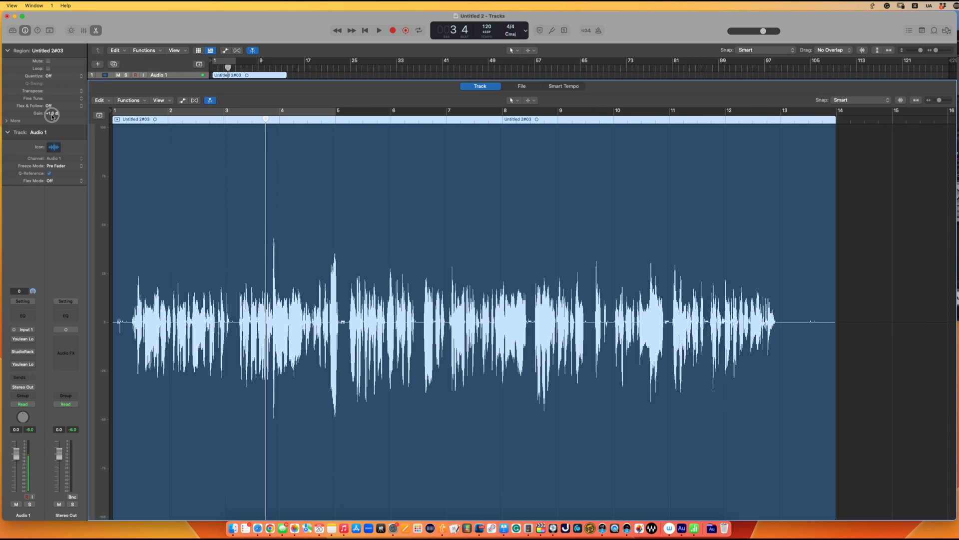
mouse_move(52, 115)
mouse_down()
mouse_move(56, 140)
mouse_move(60, 118)
mouse_up()
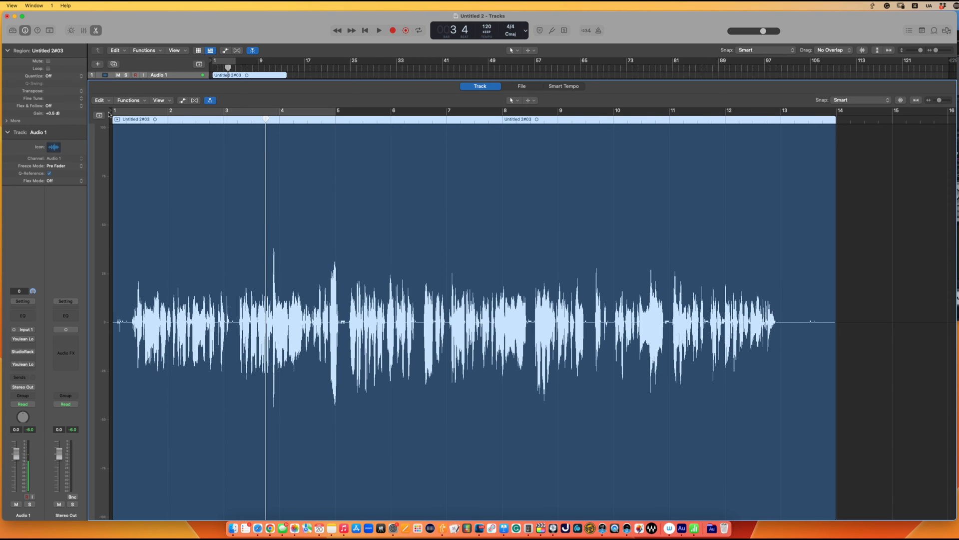
click(109, 114)
Normalize the region gain with the Peak algorithm for Individual Tracks at a target level of -6.0 dB
click(129, 100)
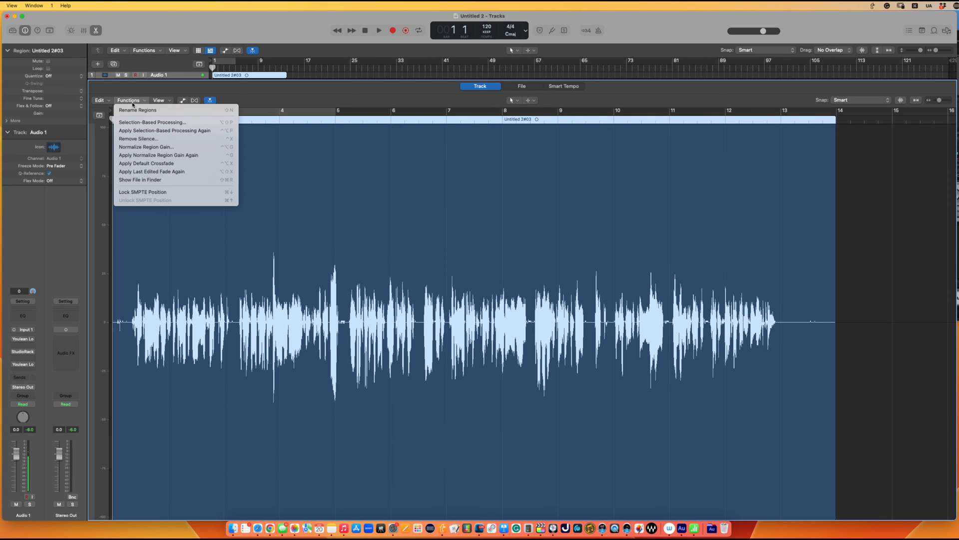
click(143, 146)
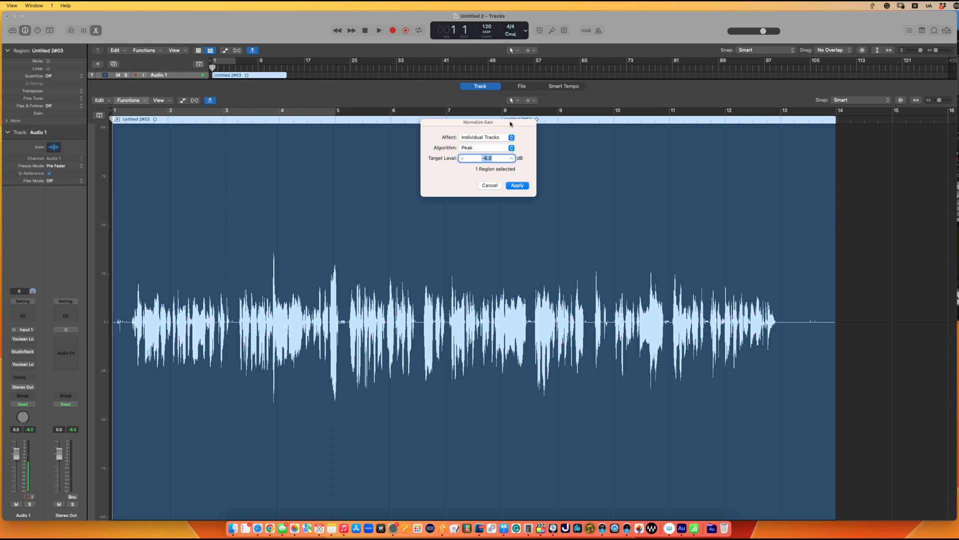
drag(510, 124, 622, 151)
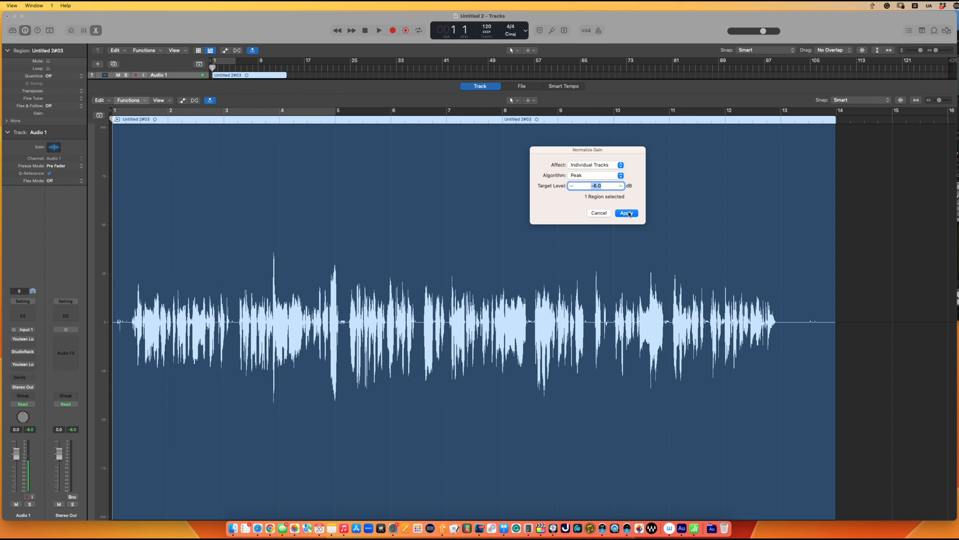
click(628, 214)
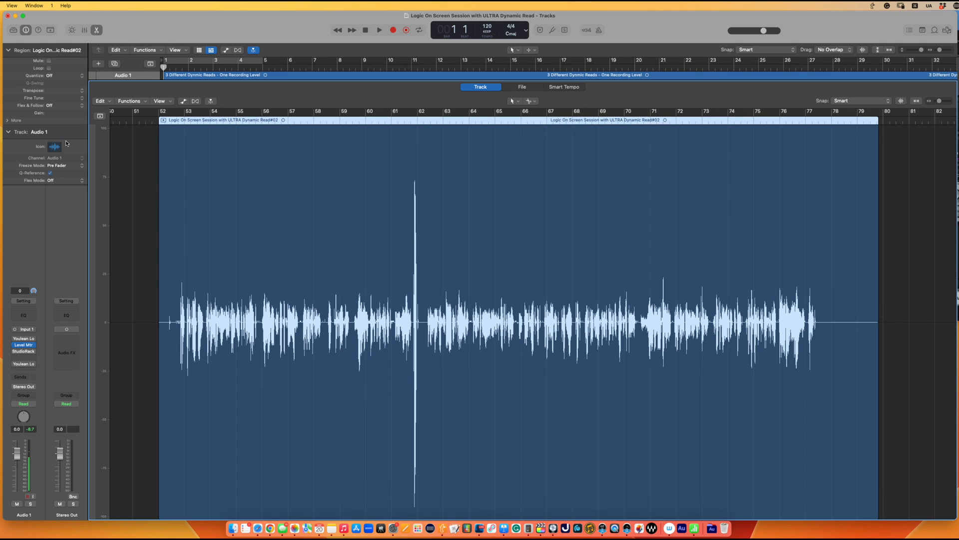
Adjust the region gain of the selected ultra dynamic read containing the single tall spike
click(130, 101)
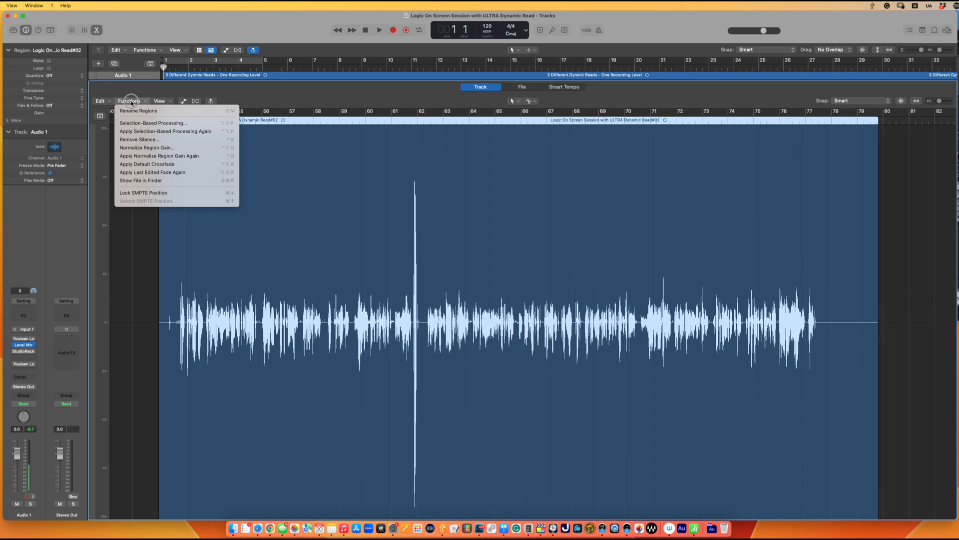
click(130, 101)
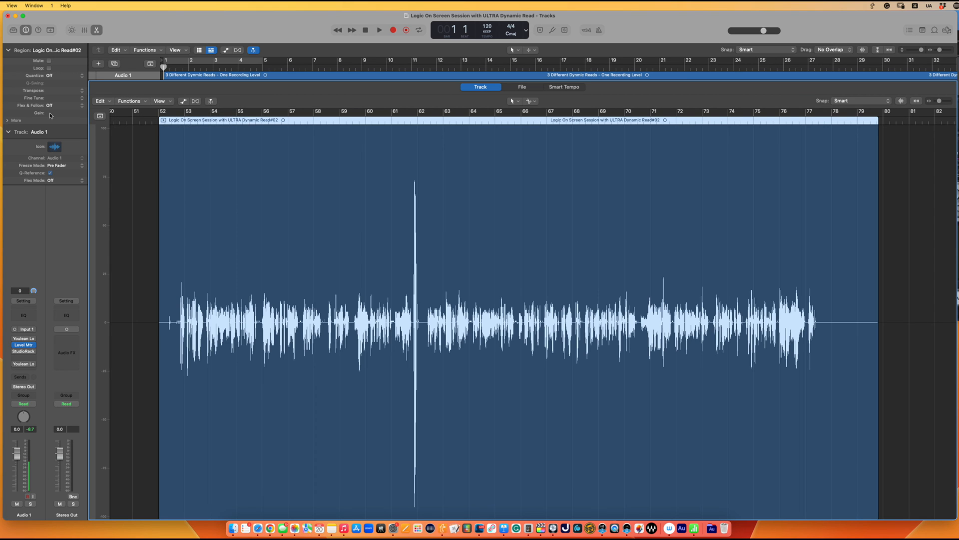
mouse_move(50, 114)
mouse_down()
mouse_move(57, 133)
mouse_move(57, 108)
mouse_move(57, 122)
mouse_up()
drag(52, 113, 45, 55)
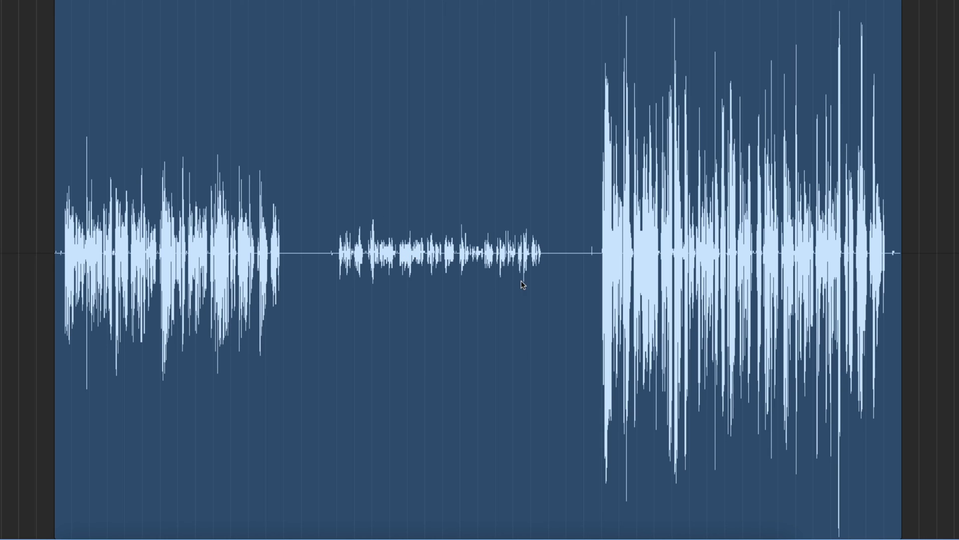
Magnify the waveform of the three reads to compare the quiet middle read with the louder ones, and restore the previous size
key(super+equal)
key(super+equal)
key(super+equal)
key(super+equal)
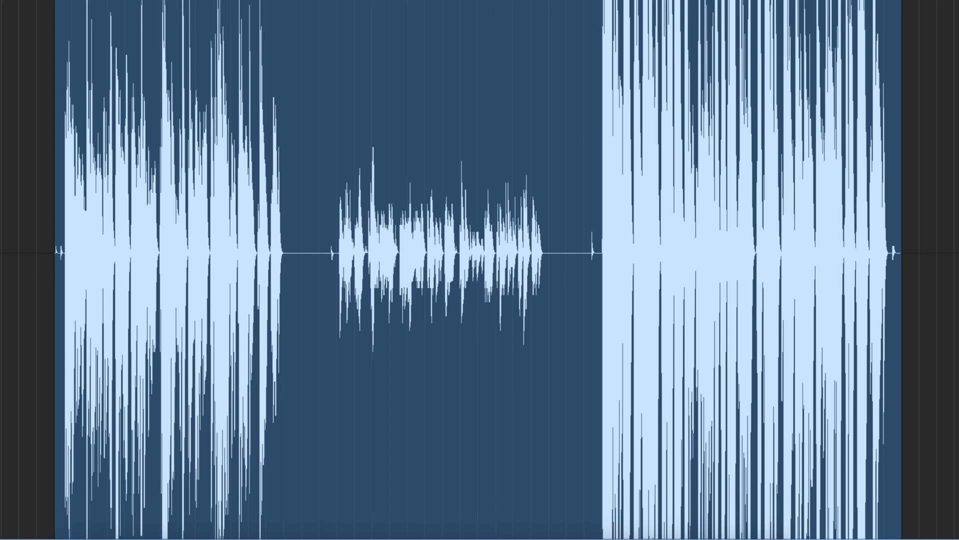
key(super+minus)
key(super+minus)
key(super+minus)
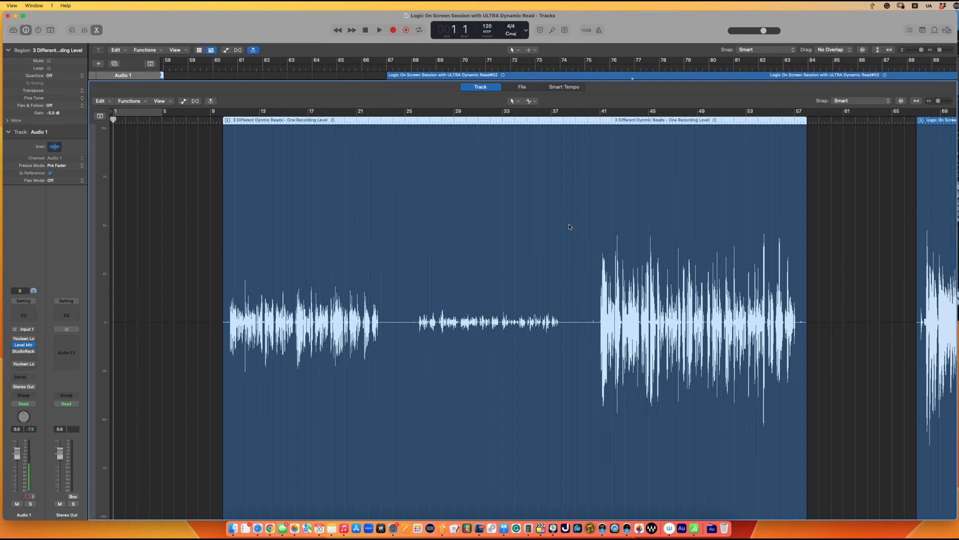
Split the three-read region in the silences around the quiet middle read, and raise the middle region's gain to +7.6 dB
click(581, 311)
click(396, 285)
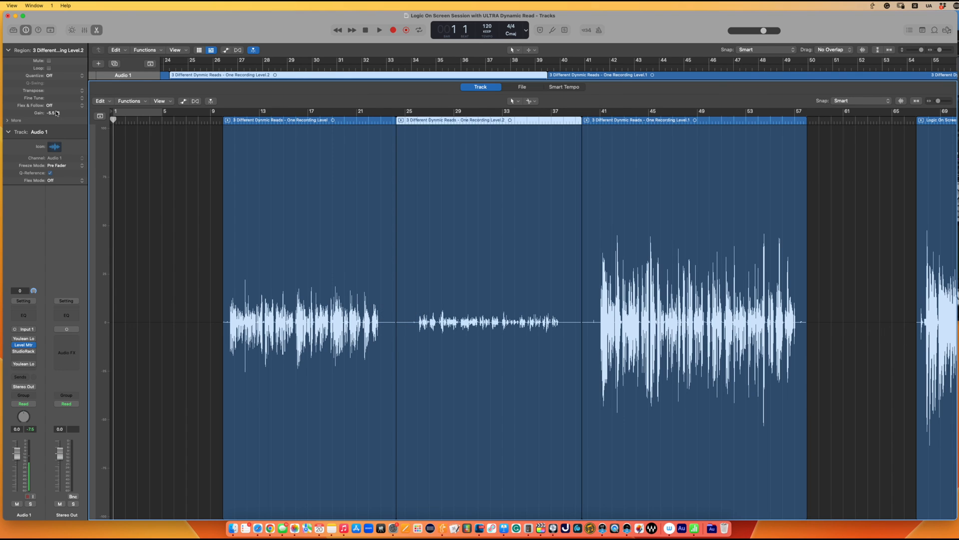
drag(52, 113, 41, 3)
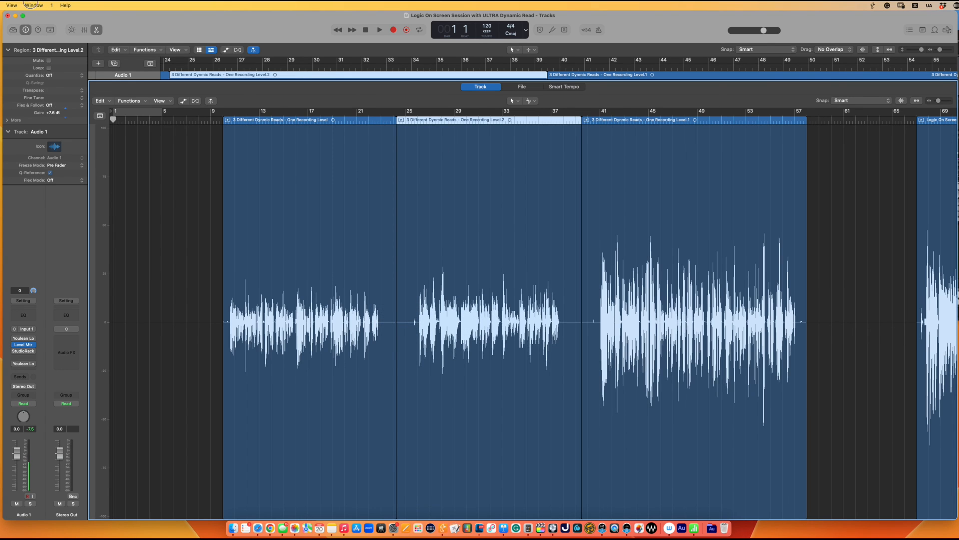
Set the gain of the first read's region to 0 dB
click(274, 148)
double_click(56, 113)
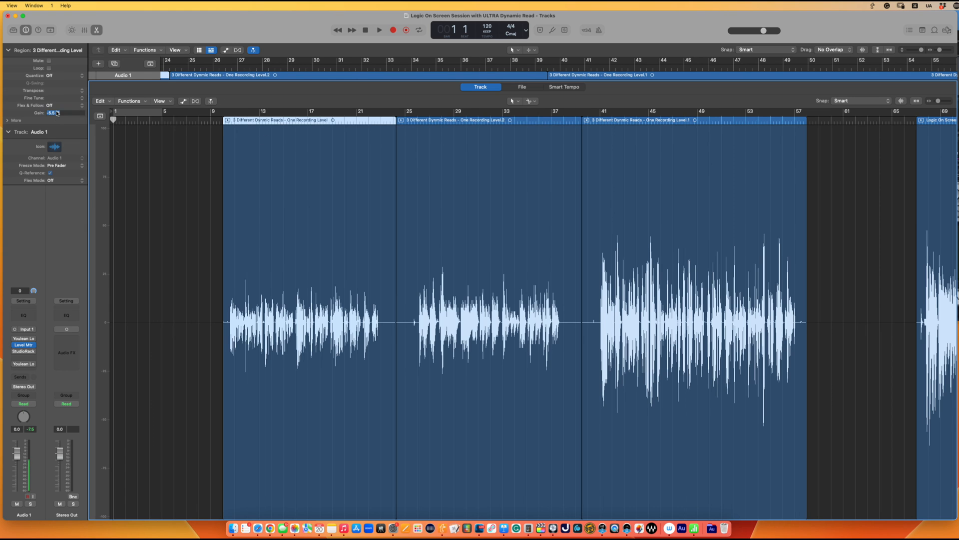
text(0)
key(Return)
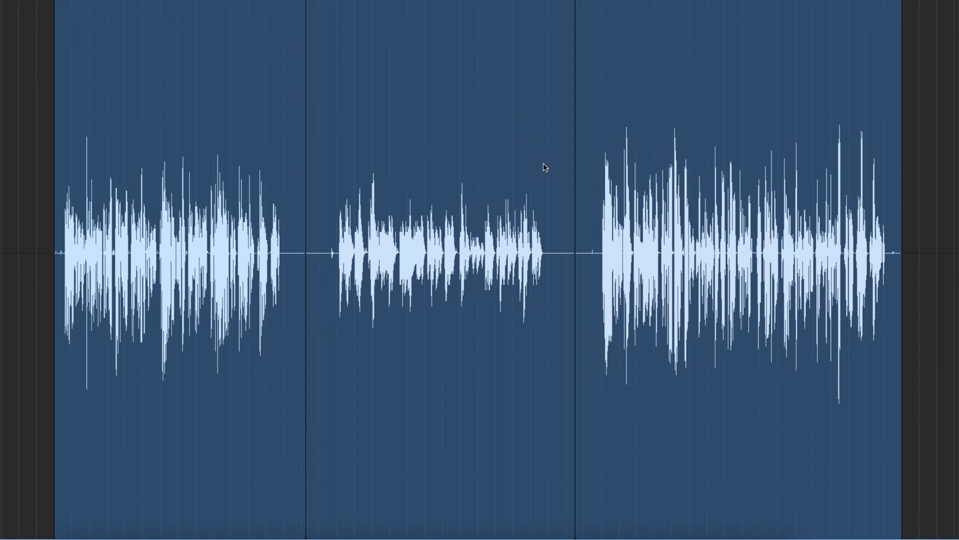